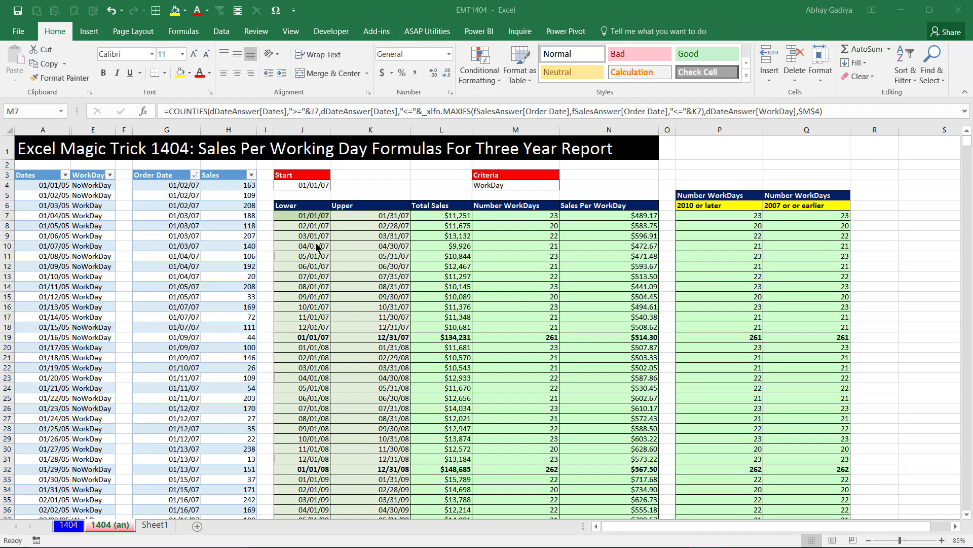
Inspect the report's SUMIFS, working-day count (M10, P8, Q11) and sales-per-working-day formulas
click(452, 223)
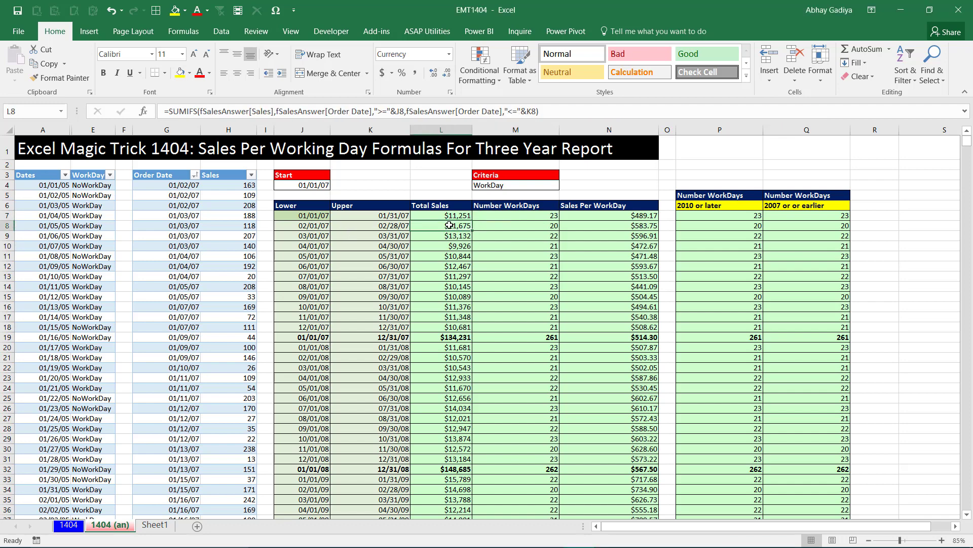
click(545, 248)
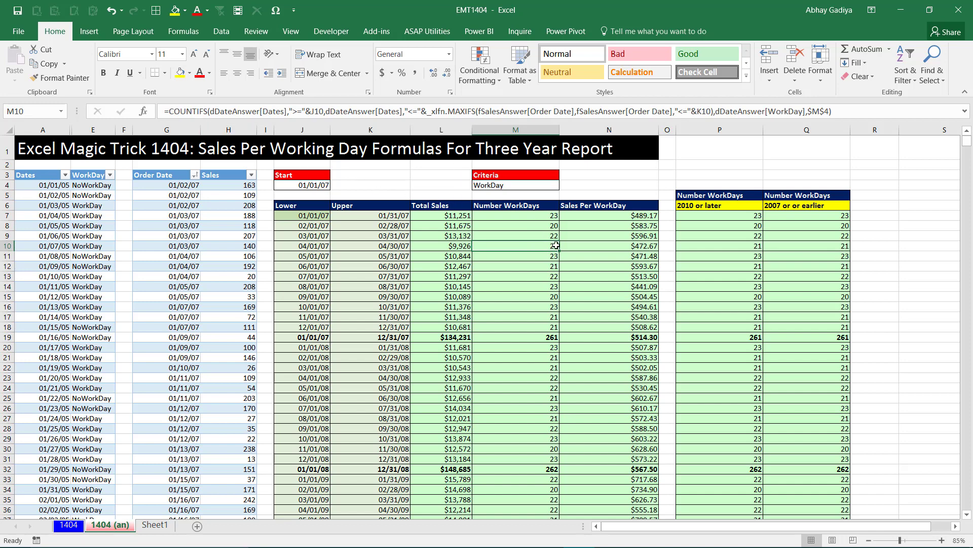
click(604, 232)
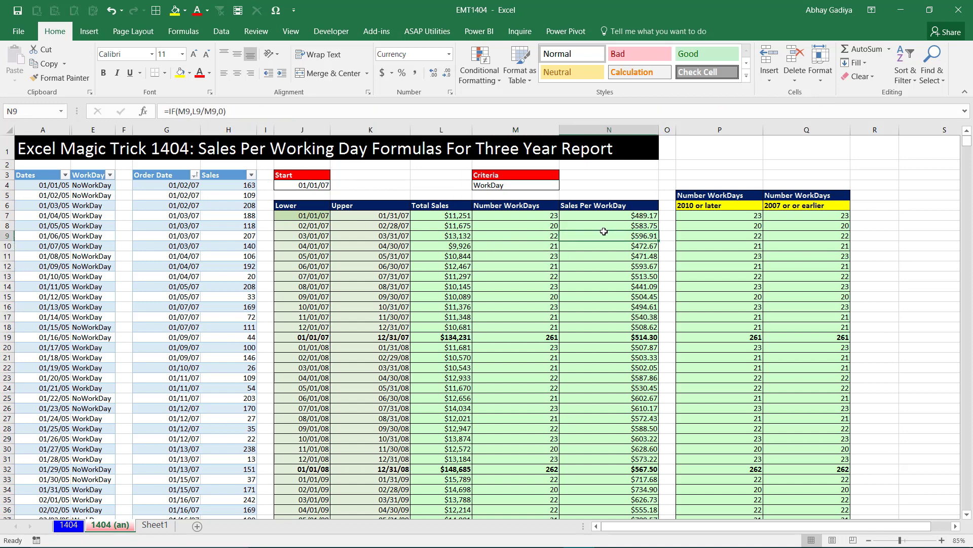
click(720, 227)
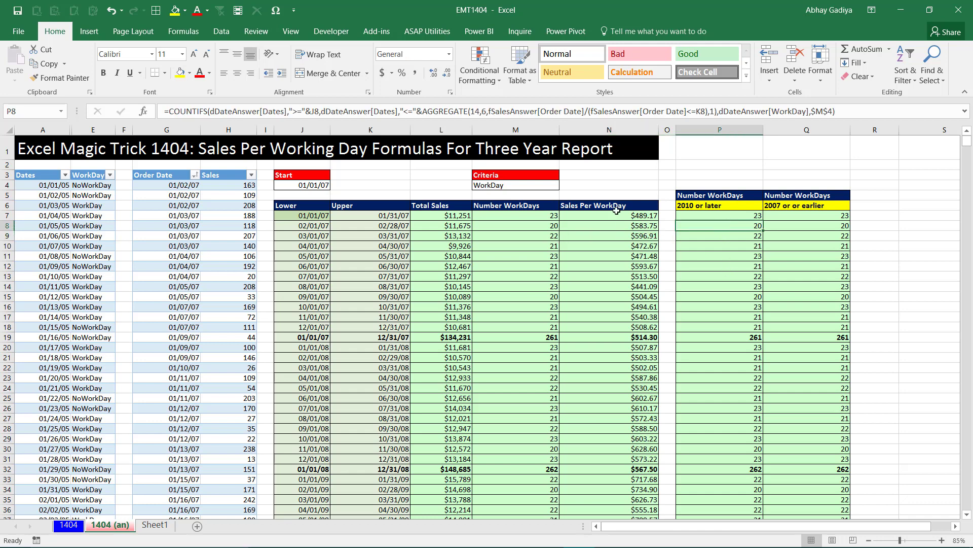
click(805, 256)
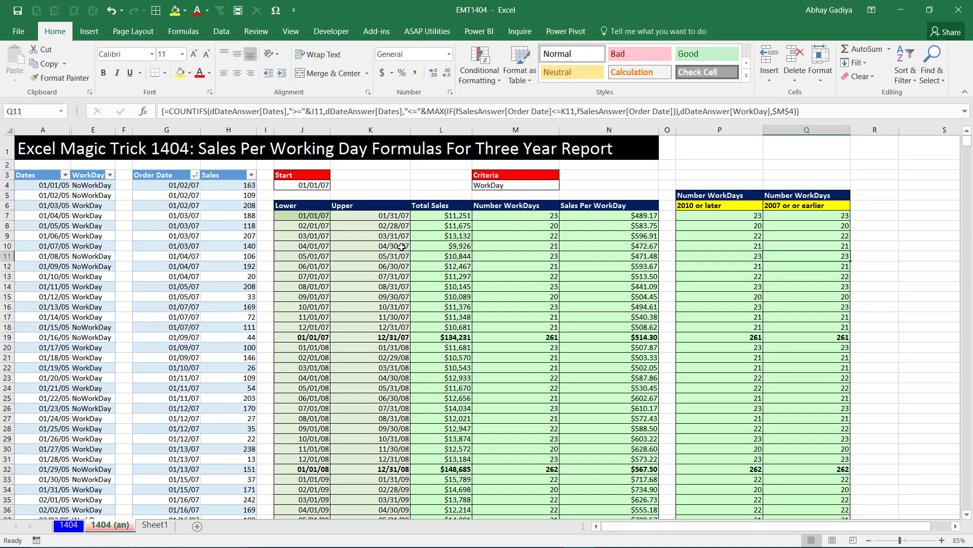
Open the fSales query from the Workbook Queries pane in the Query Editor
click(223, 34)
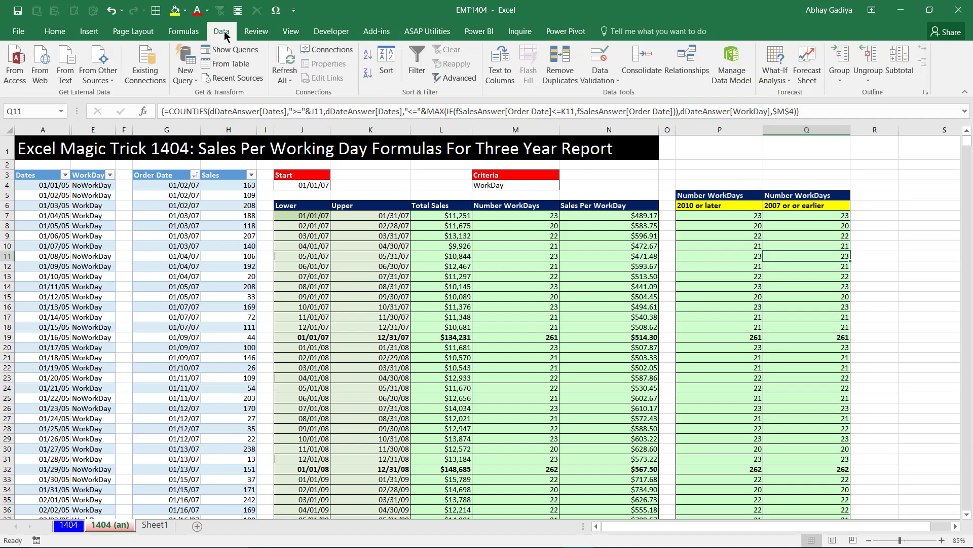
click(229, 49)
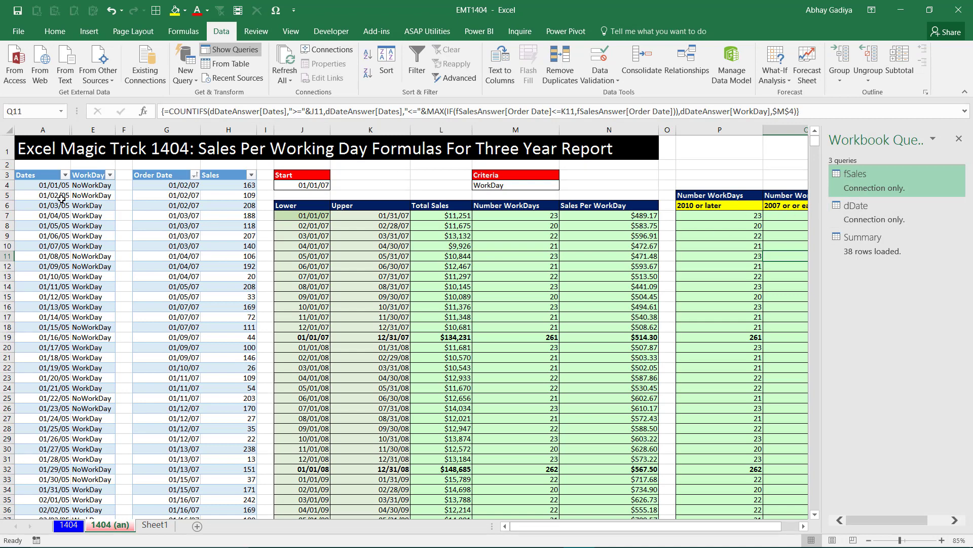
click(173, 214)
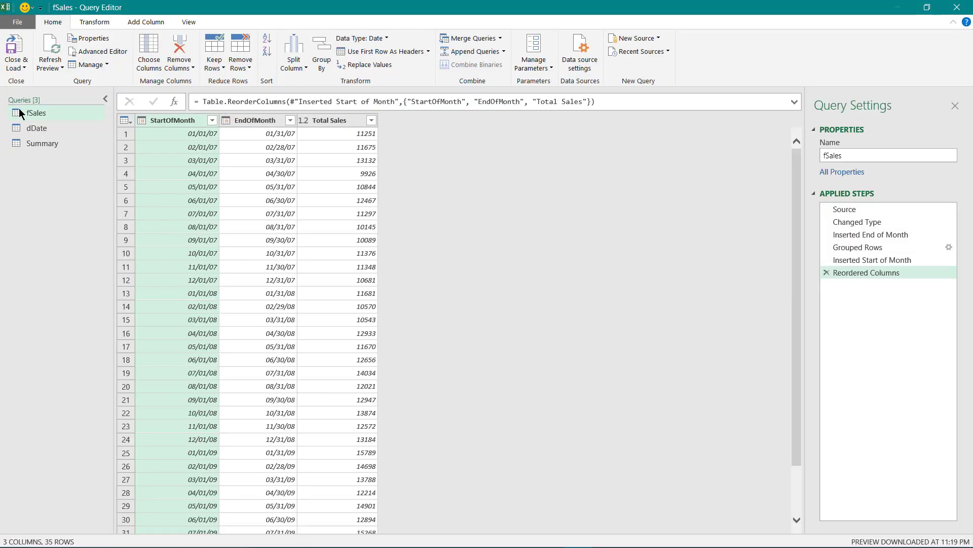
Step through fSales from Source through EndOfMonth grouping to Reordered Columns, then open dDate
click(29, 112)
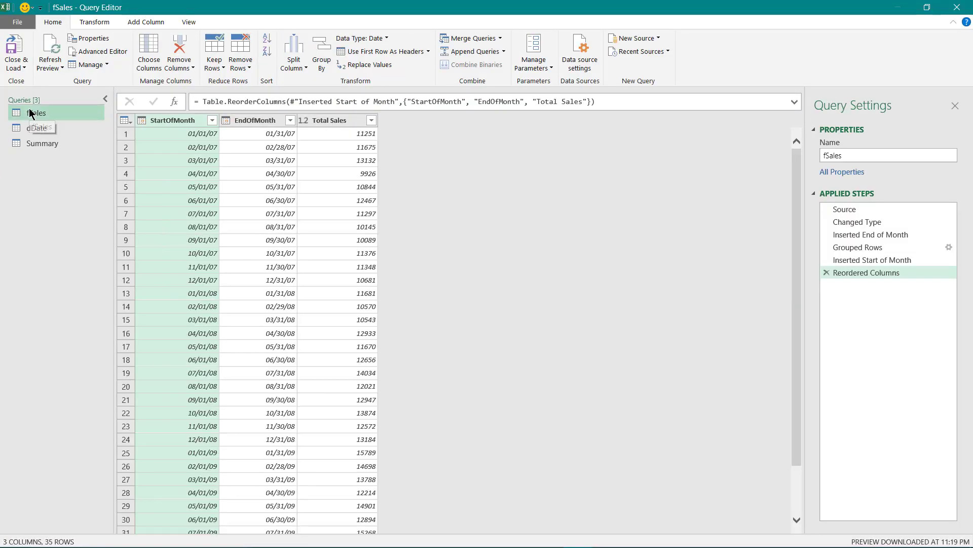
click(866, 211)
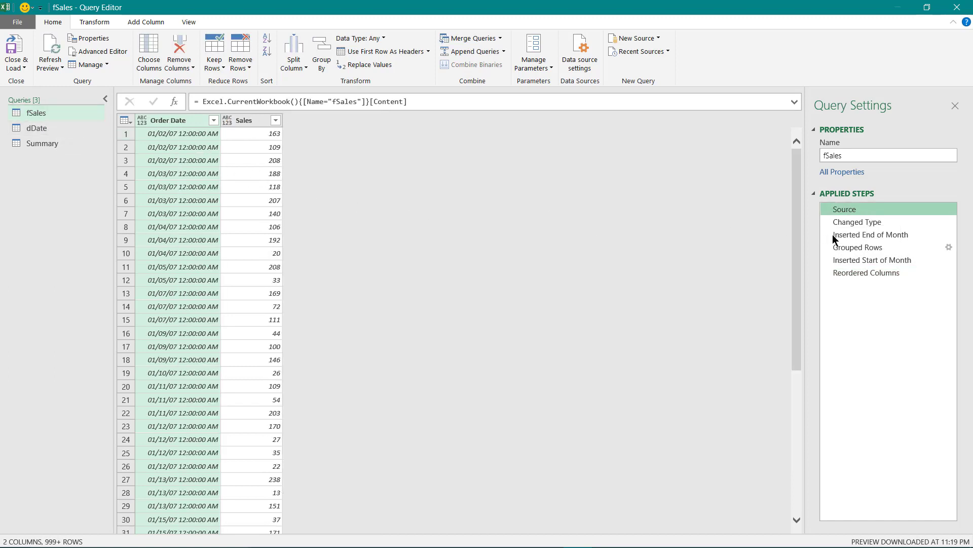
click(854, 222)
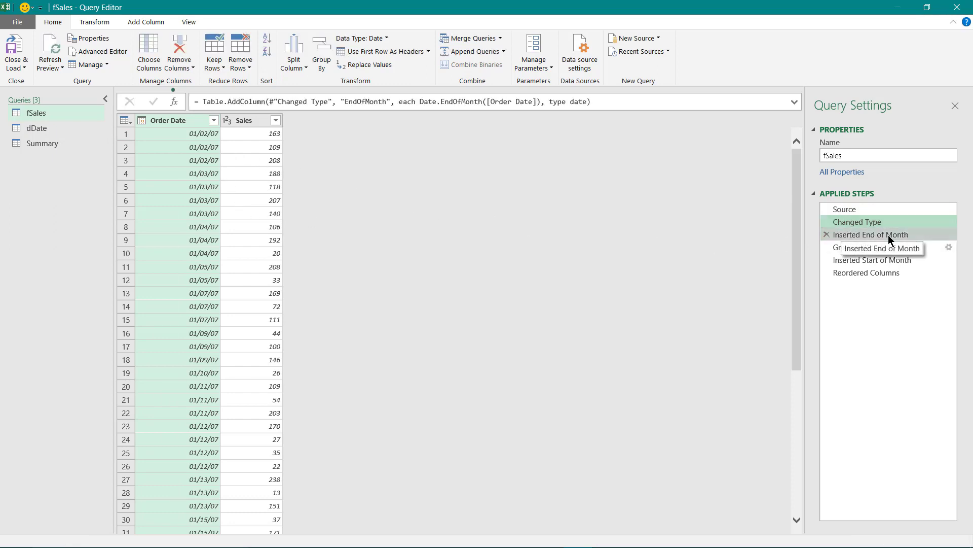
click(909, 236)
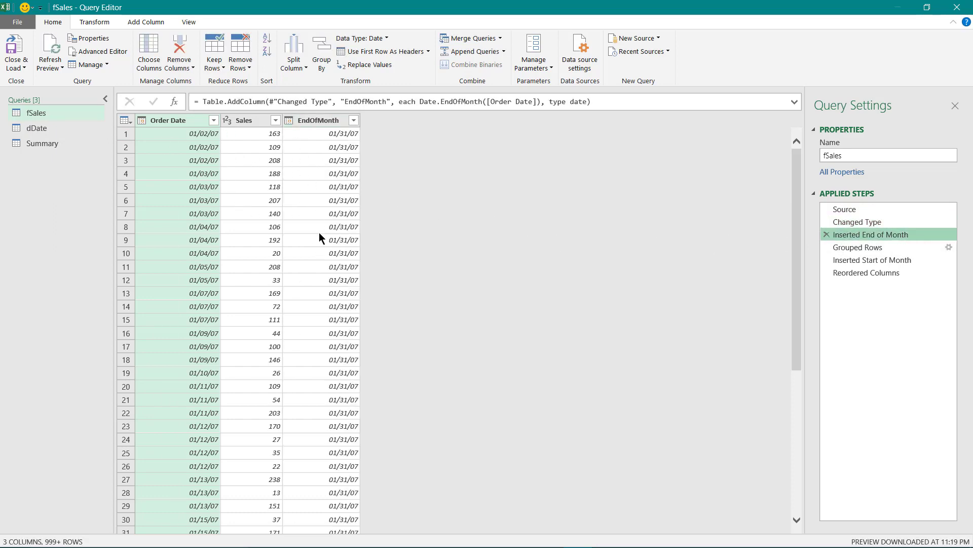
click(850, 249)
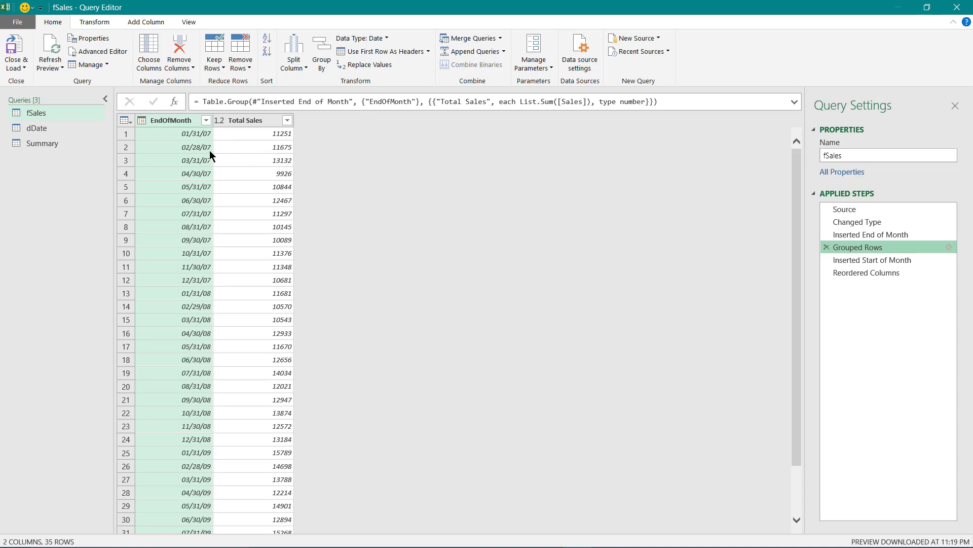
click(854, 259)
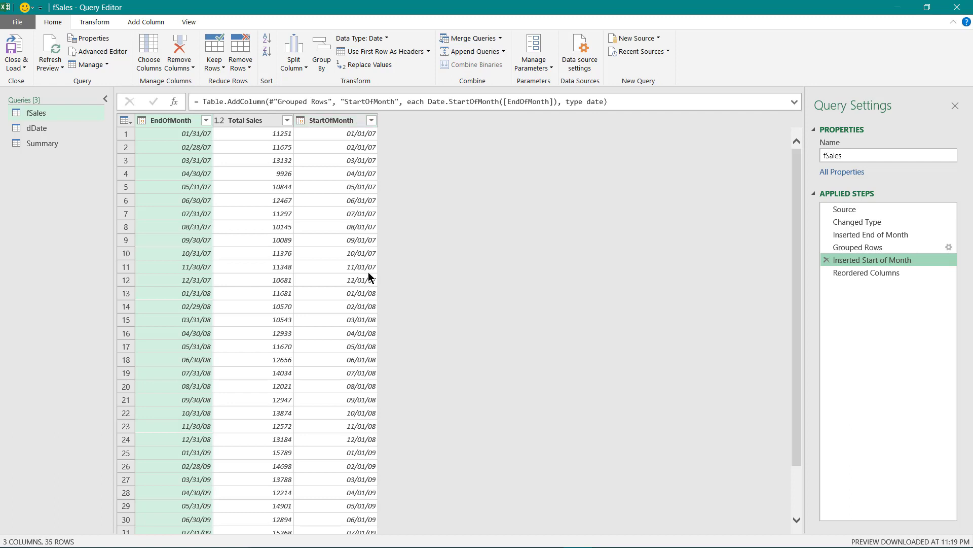
click(868, 273)
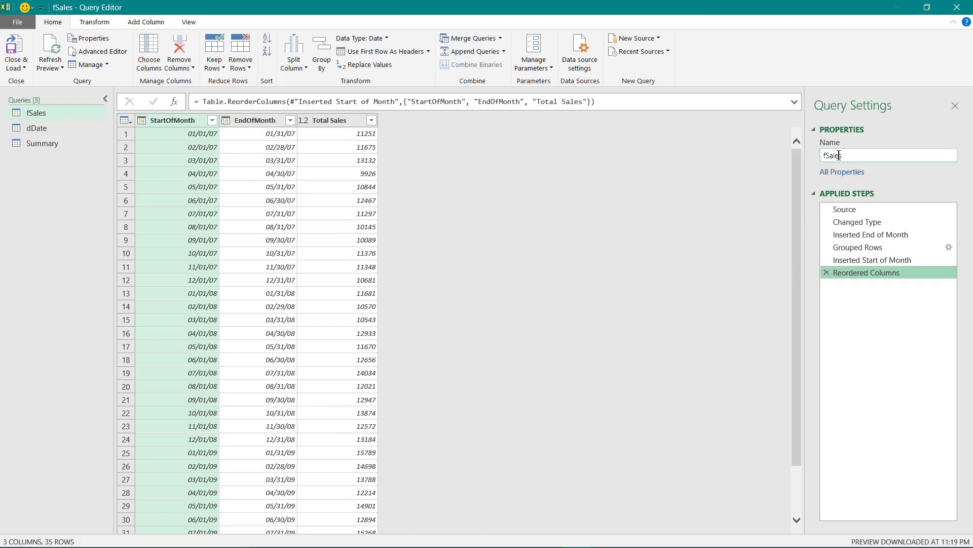
click(60, 129)
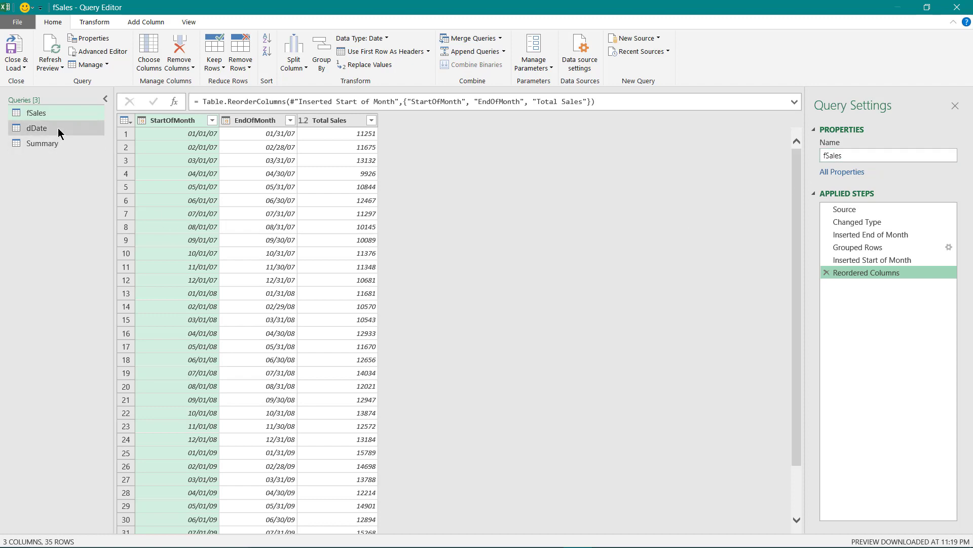
click(843, 209)
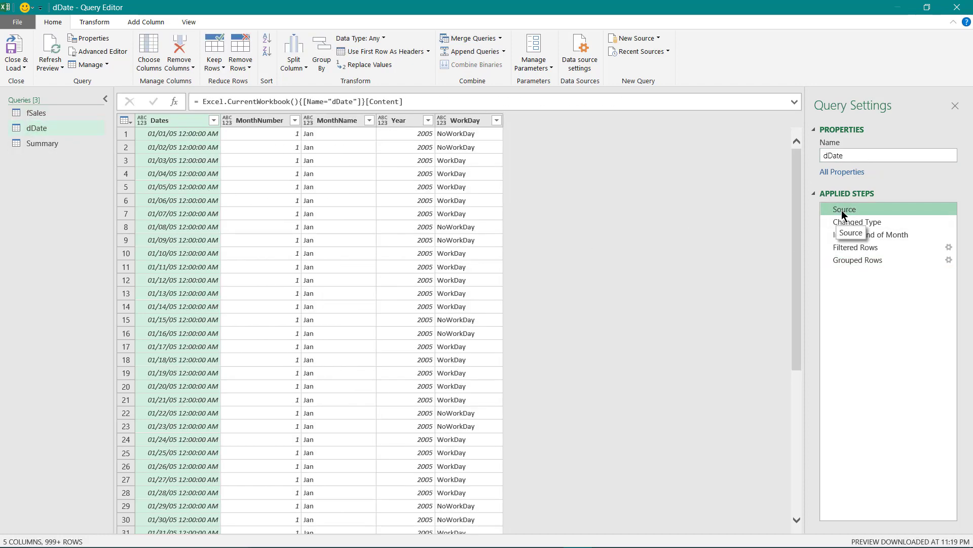
click(862, 223)
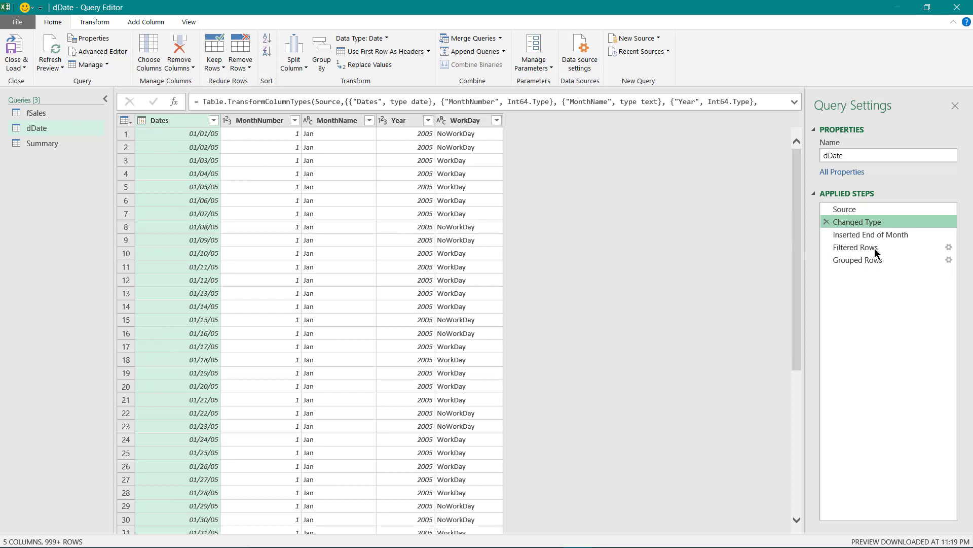
click(850, 238)
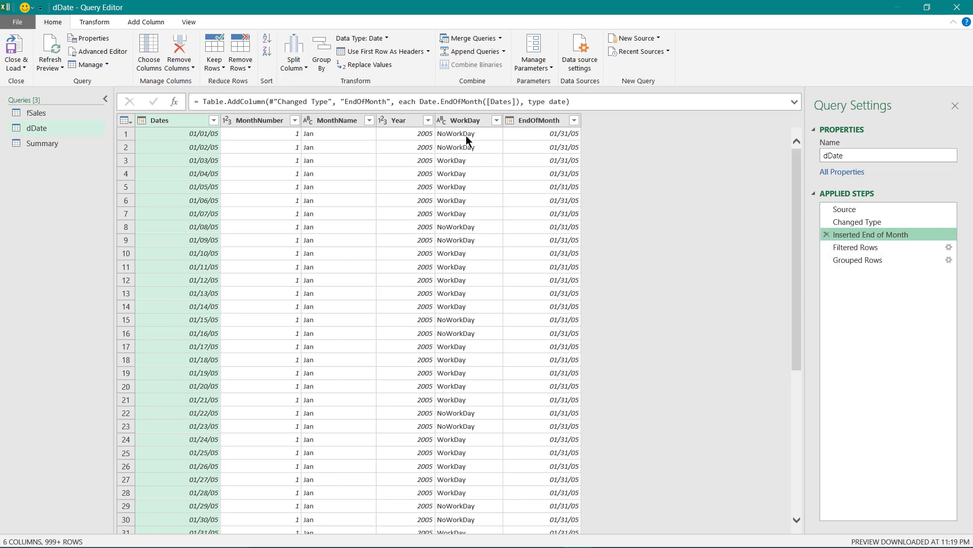
click(842, 247)
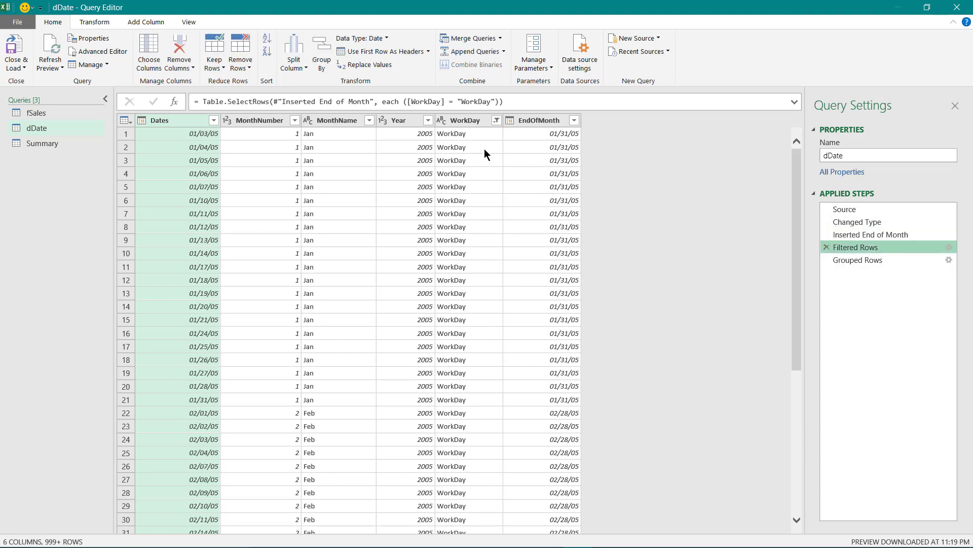
click(879, 261)
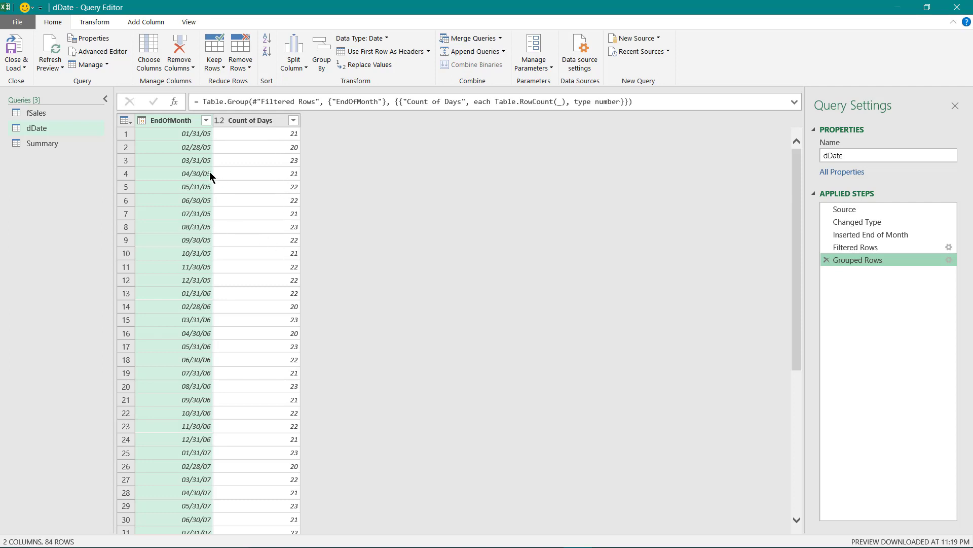
click(56, 113)
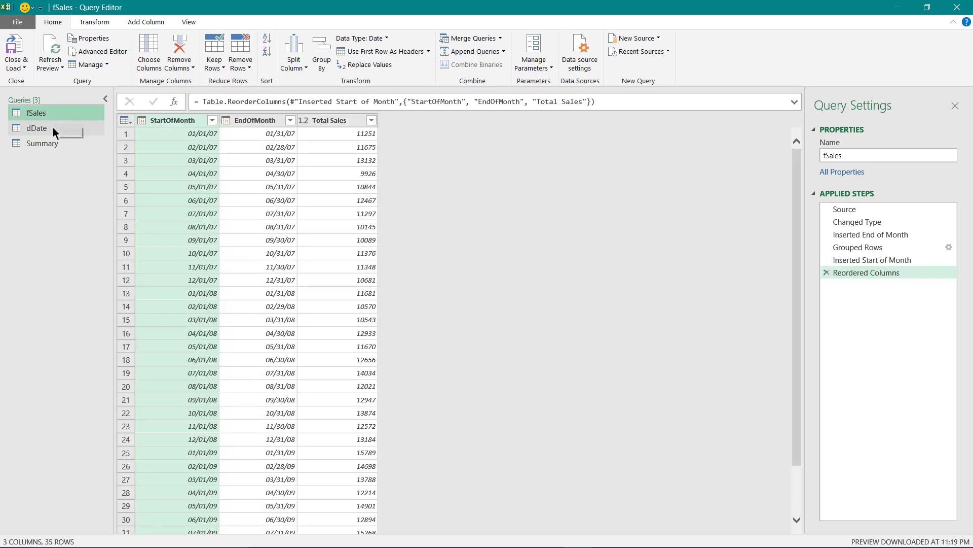
click(52, 128)
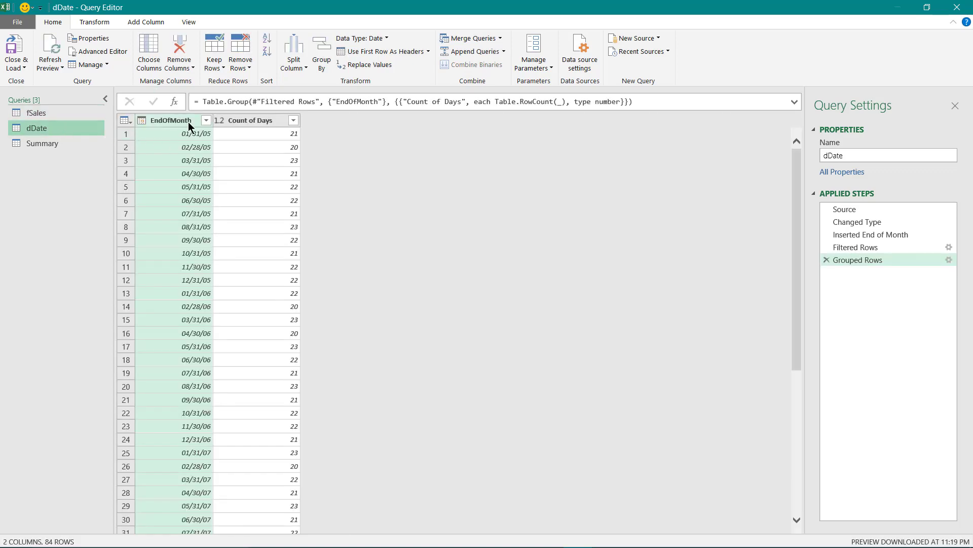
Open the Summary query and review its Source merge: fSales left-outer-joined to dDate on EndOfMonth
click(63, 145)
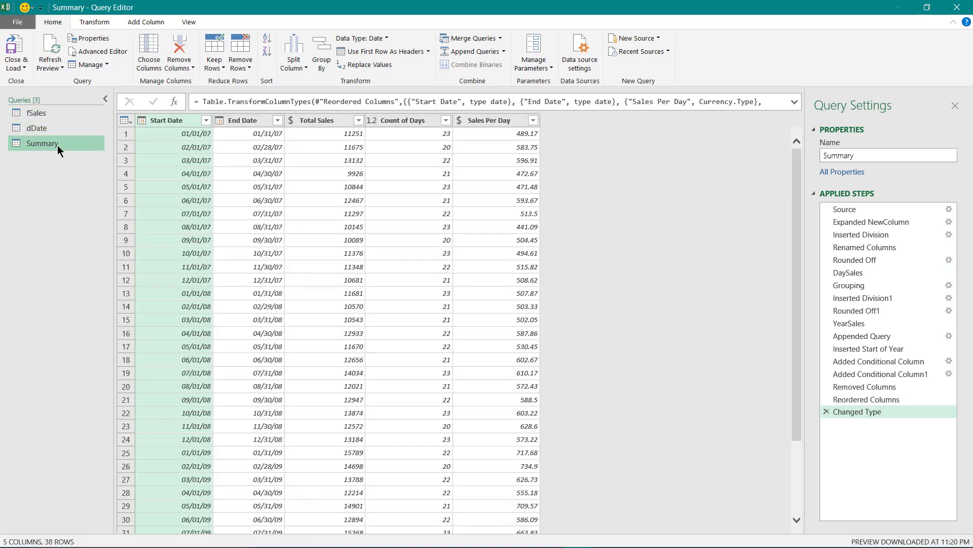
click(838, 209)
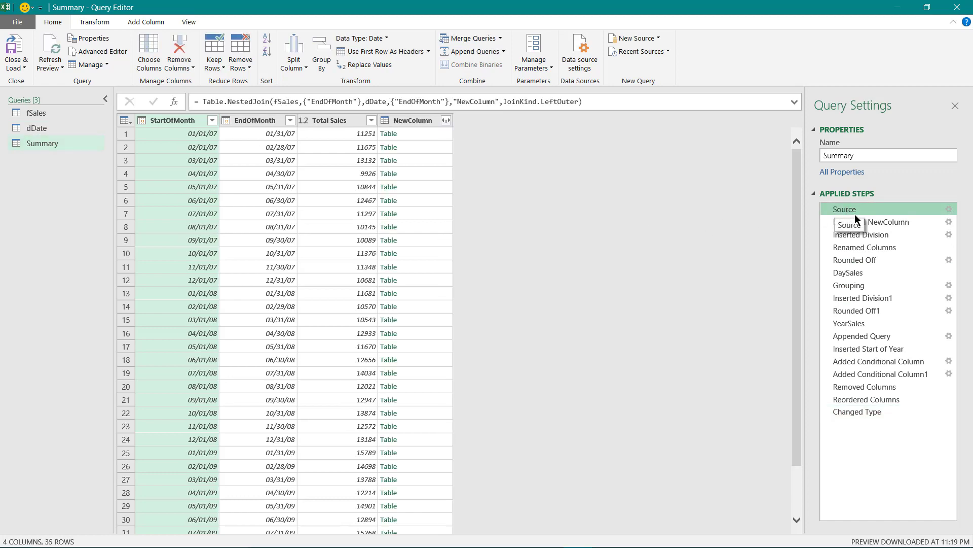
click(949, 210)
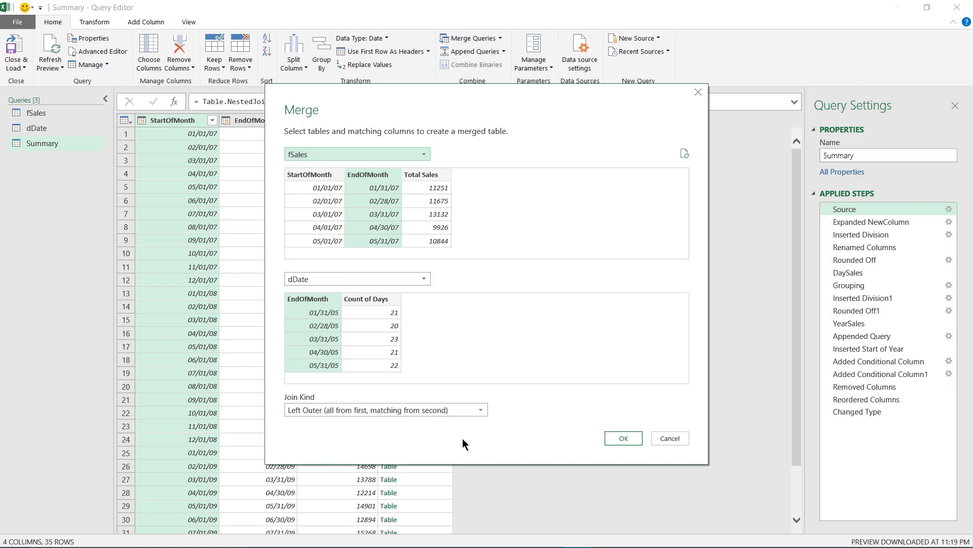
click(632, 439)
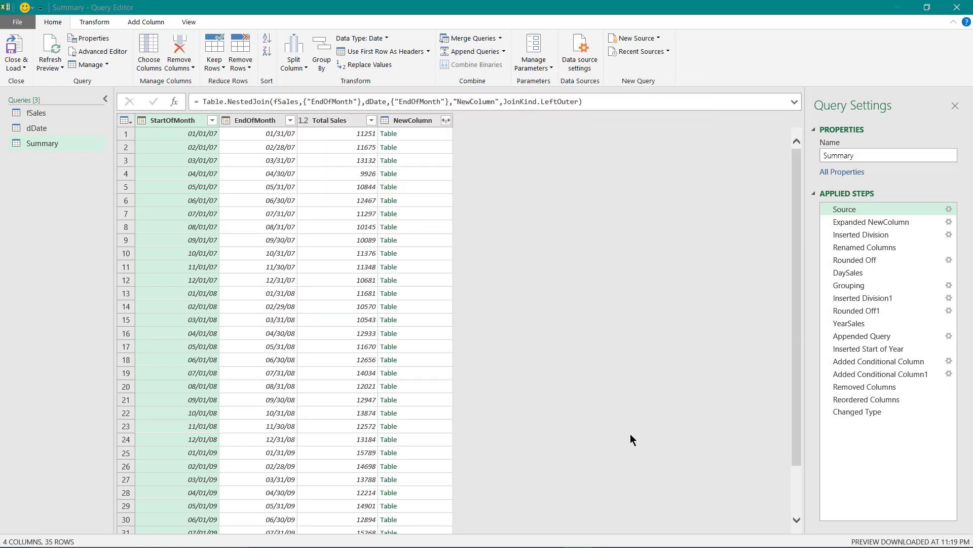
Step through Count of Days expansion, division, Sales Per Day rename, 2-decimal rounding and DaySales
click(880, 224)
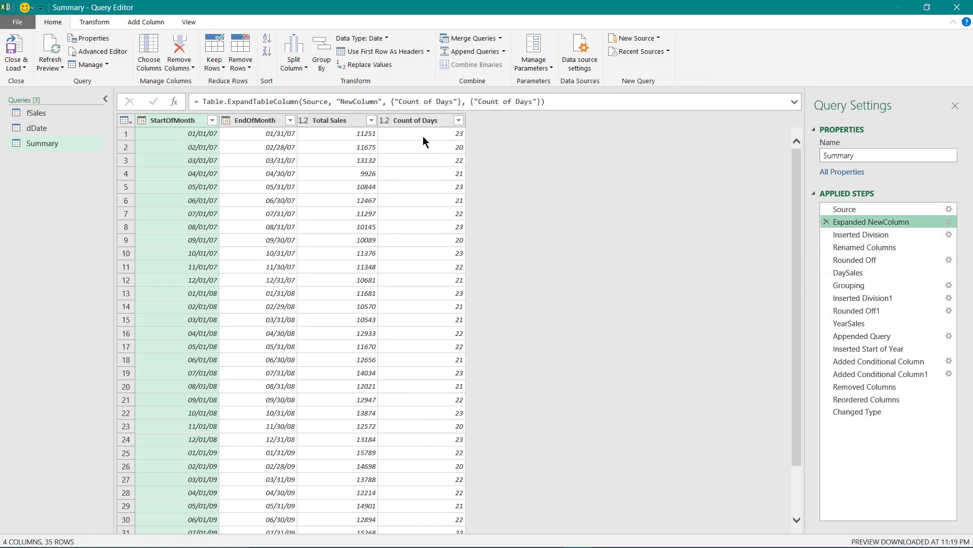
click(872, 235)
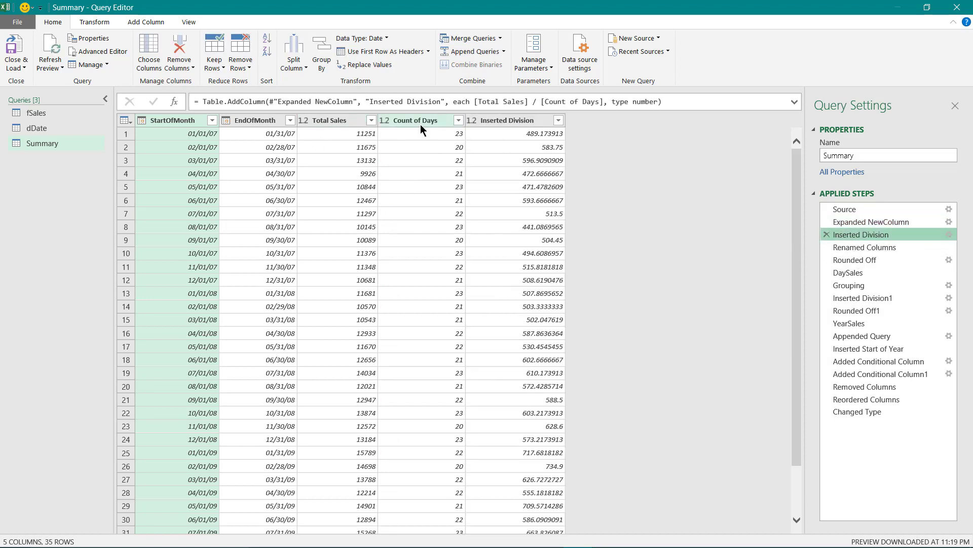
click(885, 247)
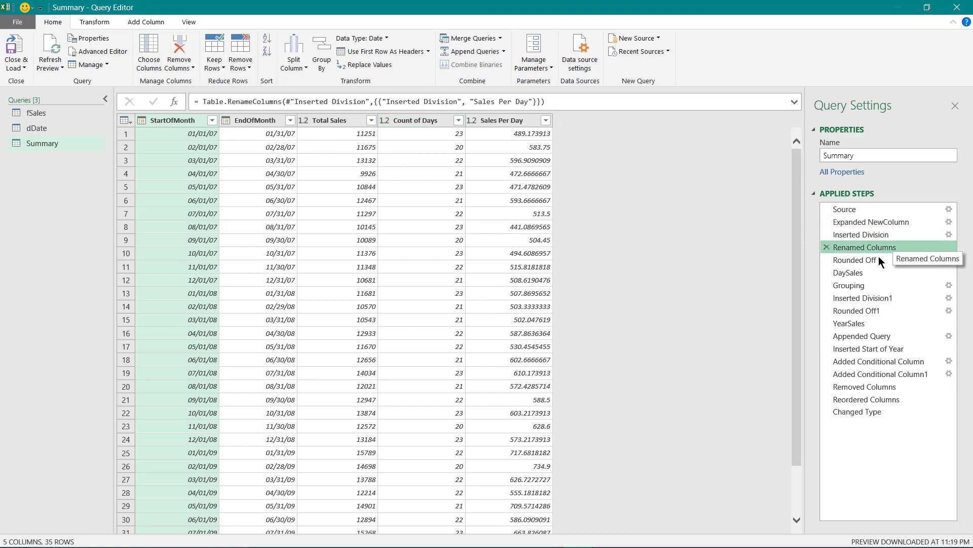
click(877, 261)
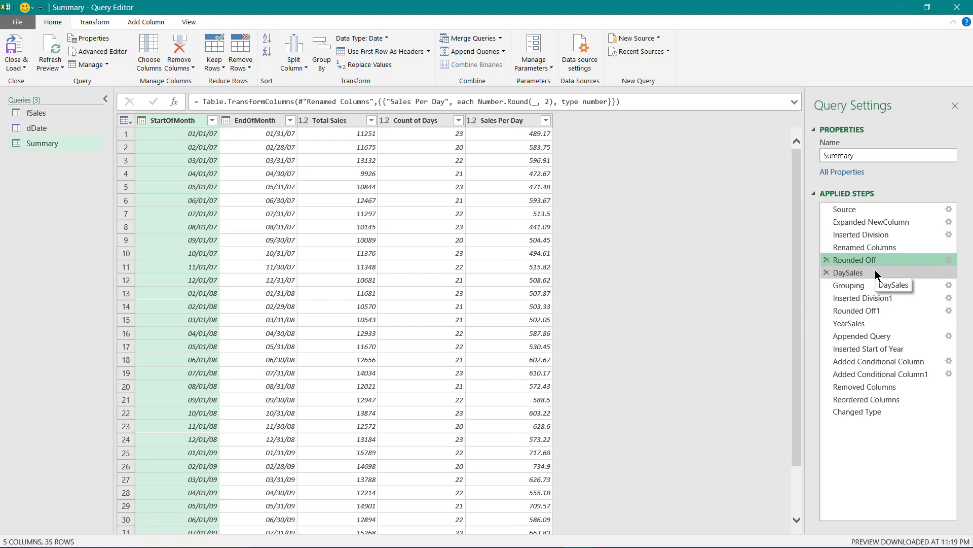
click(876, 277)
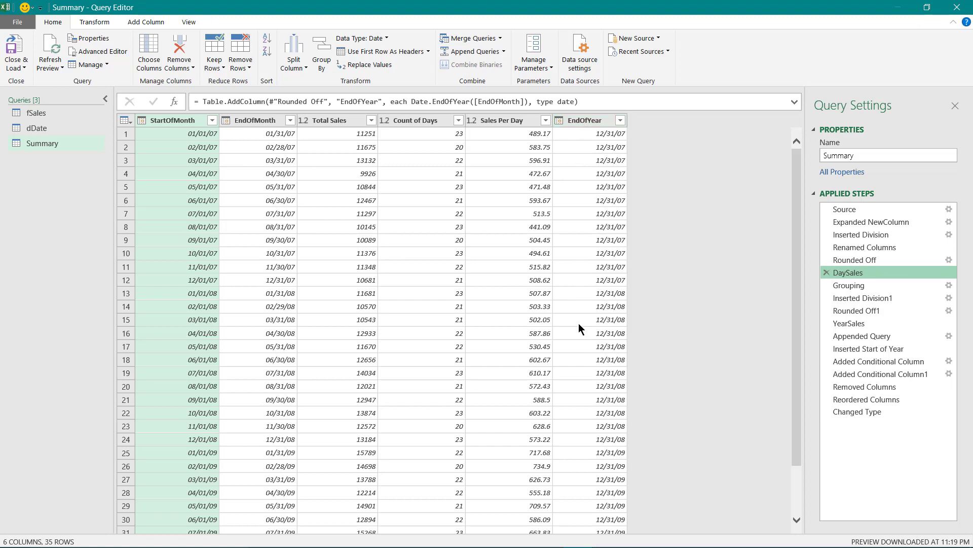
Step through EndOfYear grouping, yearly division, rounding and YearSales, then glance back at DaySales
click(850, 286)
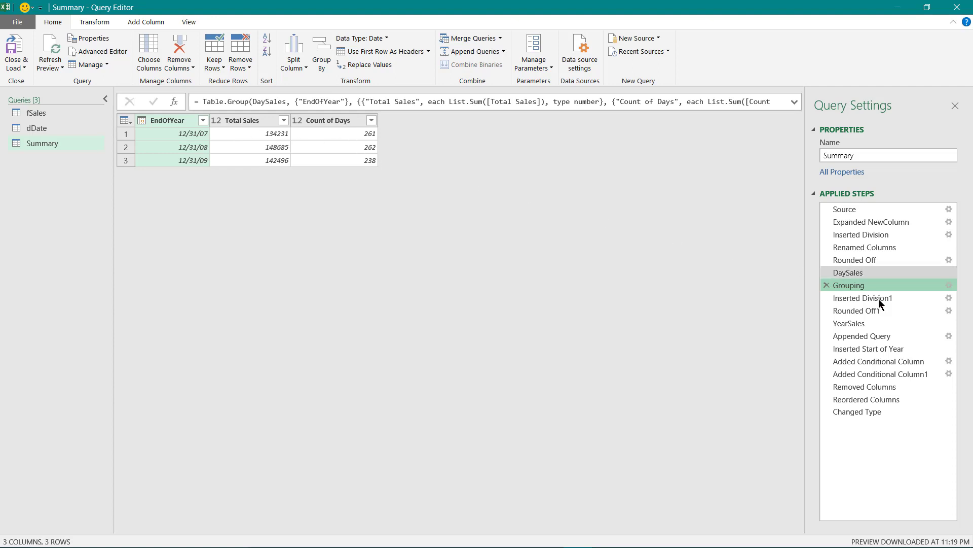
click(868, 298)
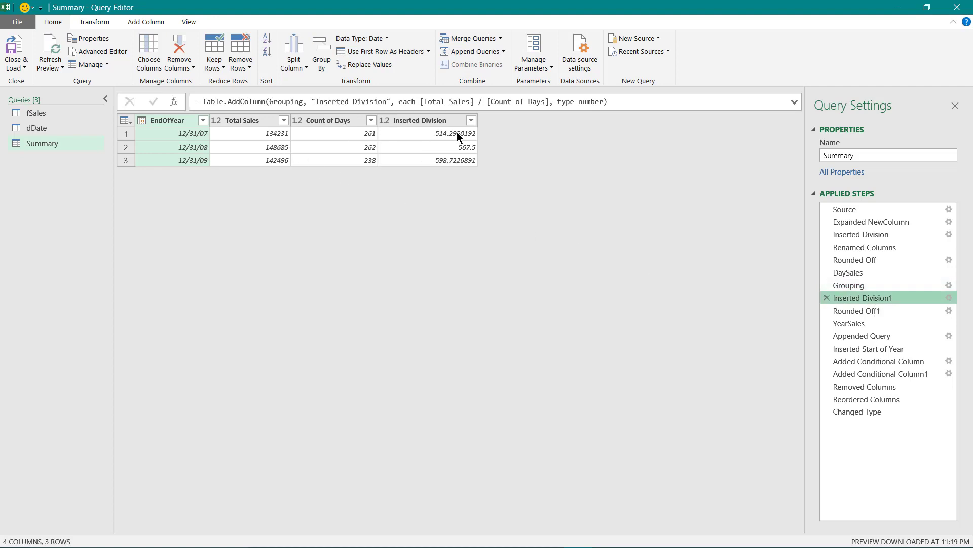
click(857, 311)
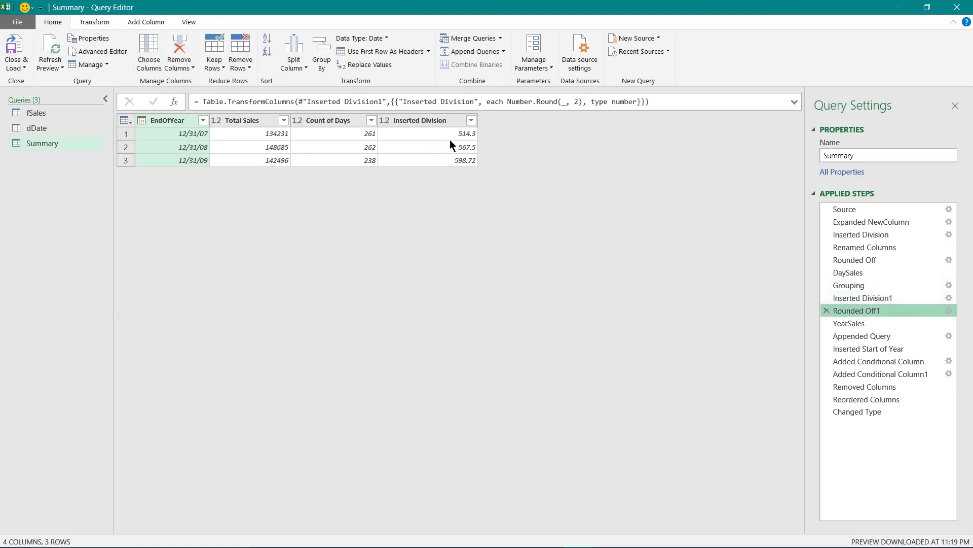
click(865, 324)
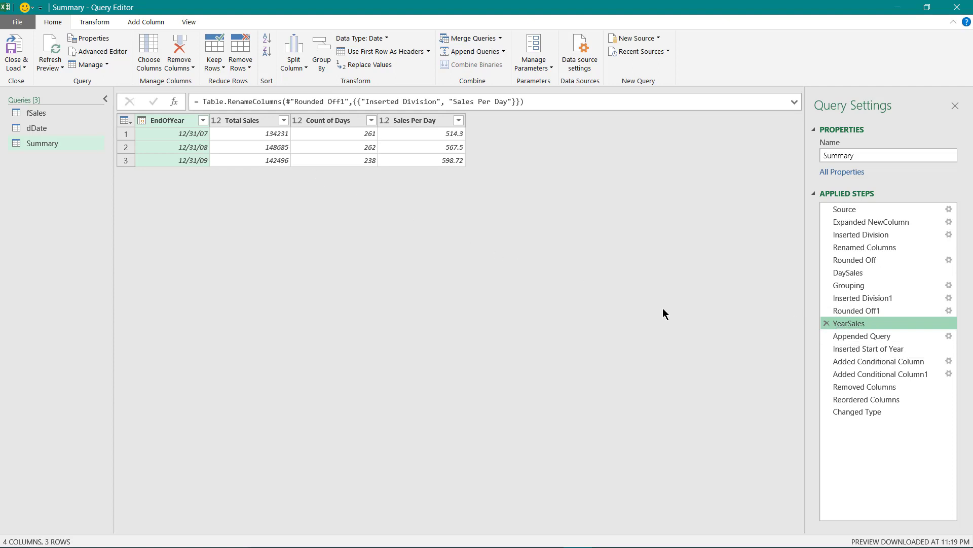
click(850, 274)
Review YearSales, the appended monthly-and-yearly rows, and the added StartOfYear column
click(844, 327)
click(866, 338)
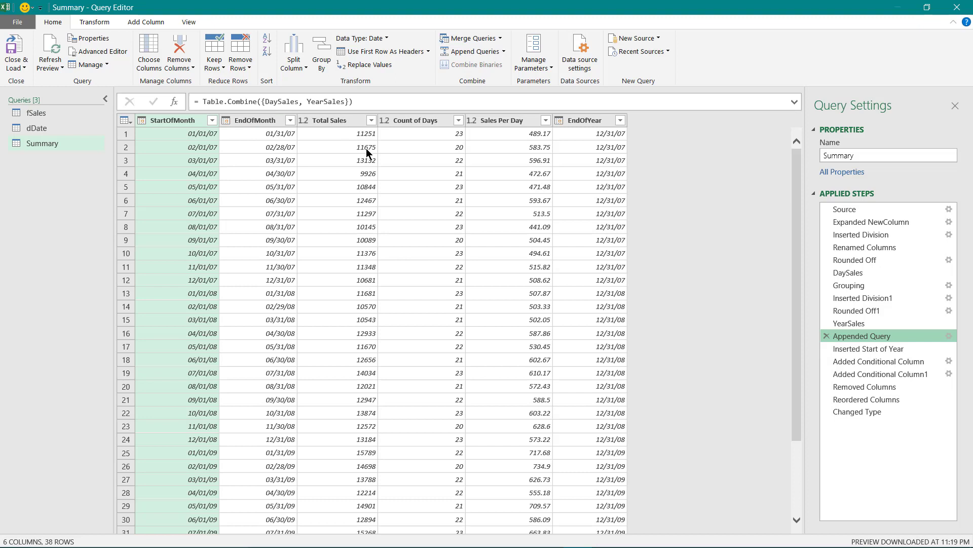
click(851, 351)
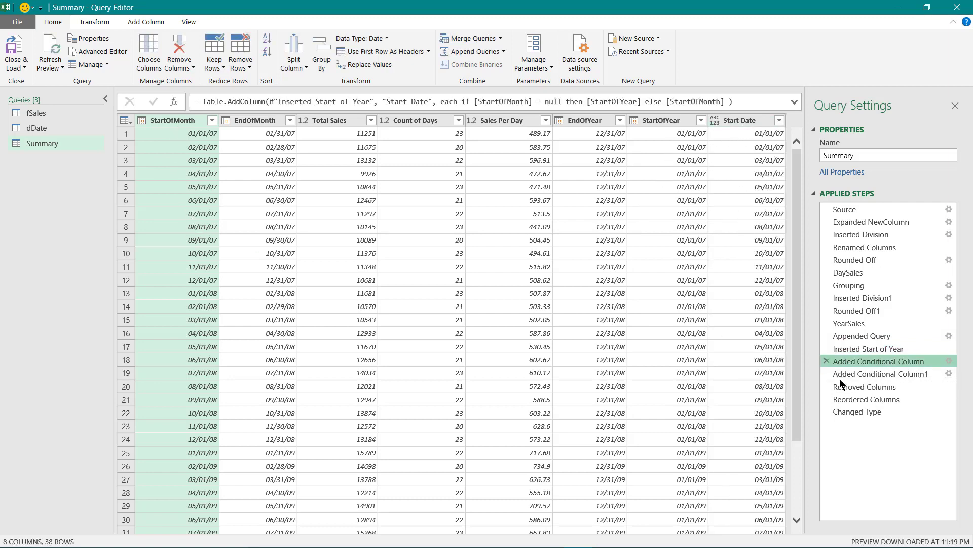
Check the Start Date rule (StartOfYear when StartOfMonth is null) and scroll to the yearly rows
click(949, 361)
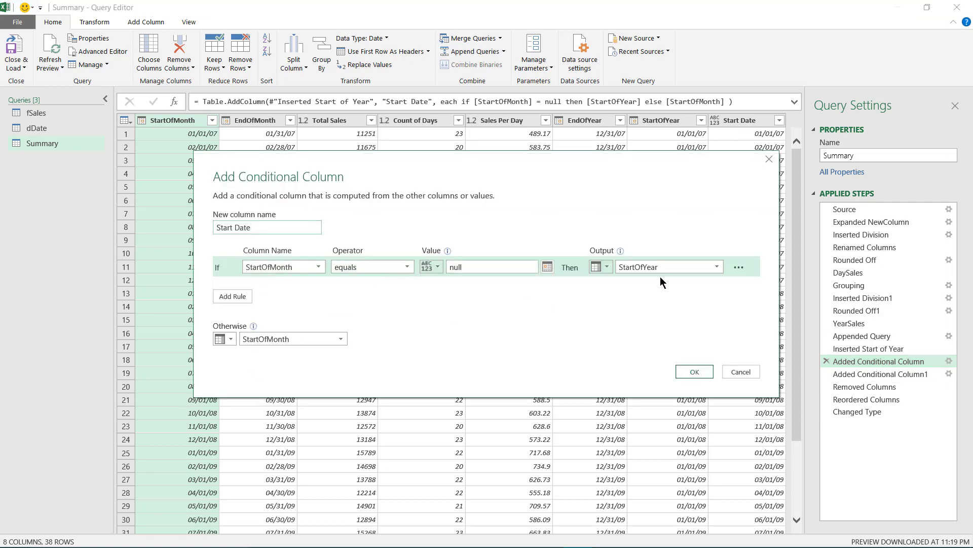
click(740, 374)
scroll(714, 419, down, 3)
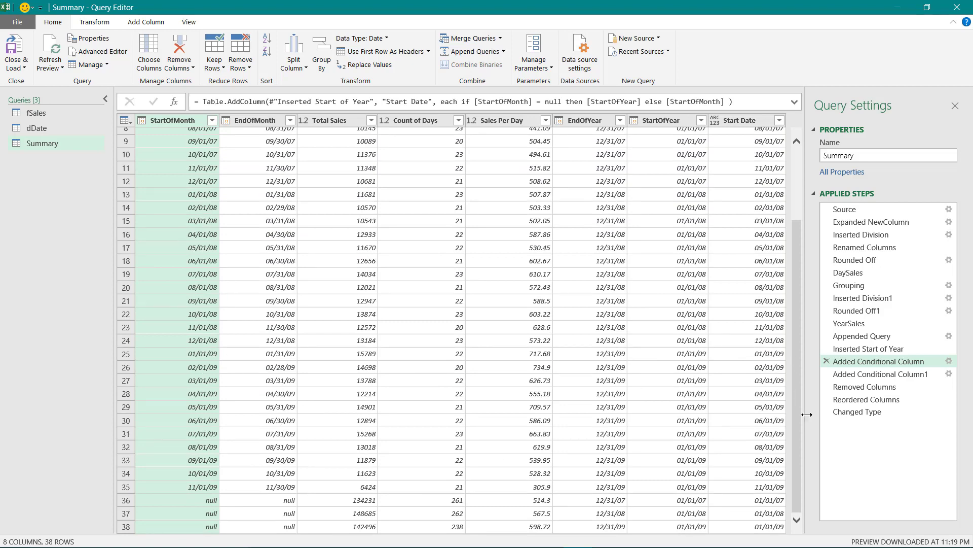
Review End Date, removed helper columns, dates-first reordering and the final date and currency types
click(888, 374)
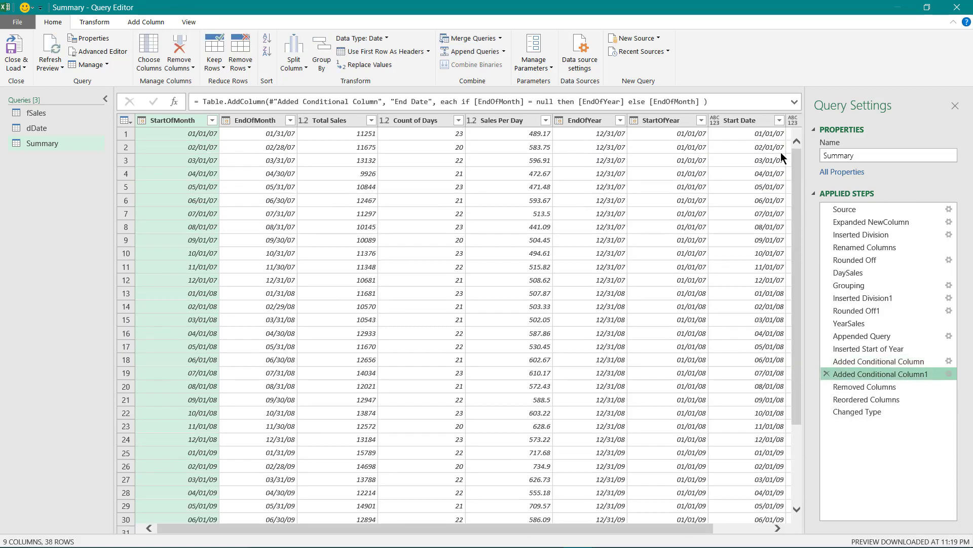
click(768, 528)
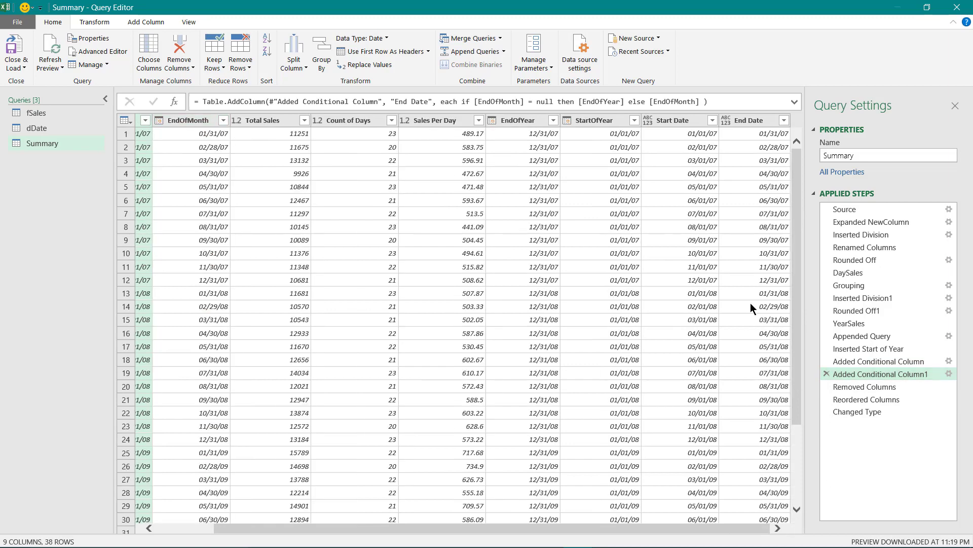
click(891, 388)
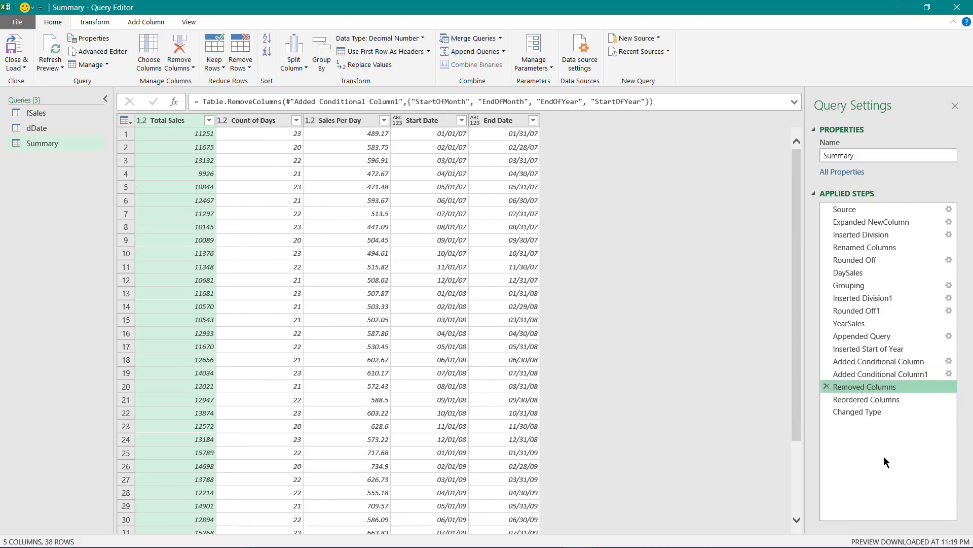
click(883, 398)
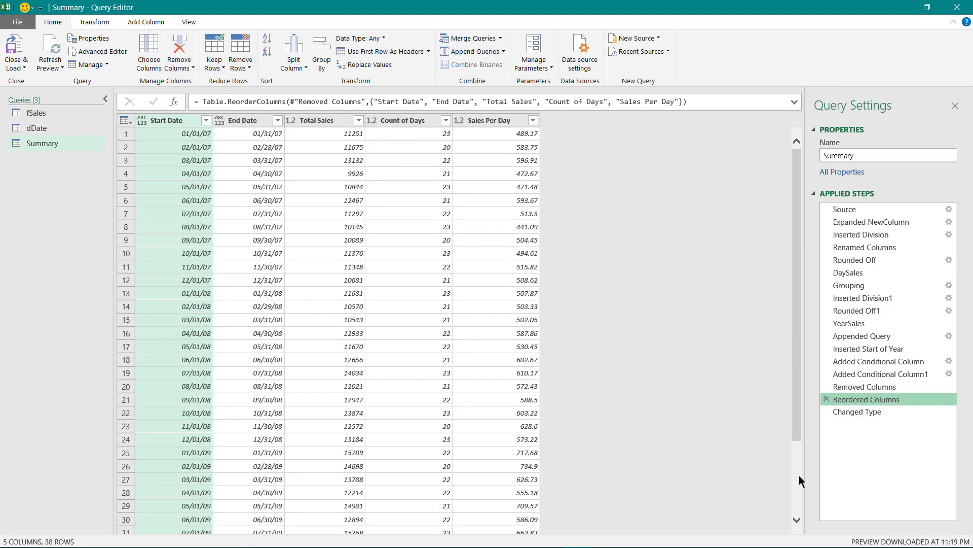
click(856, 413)
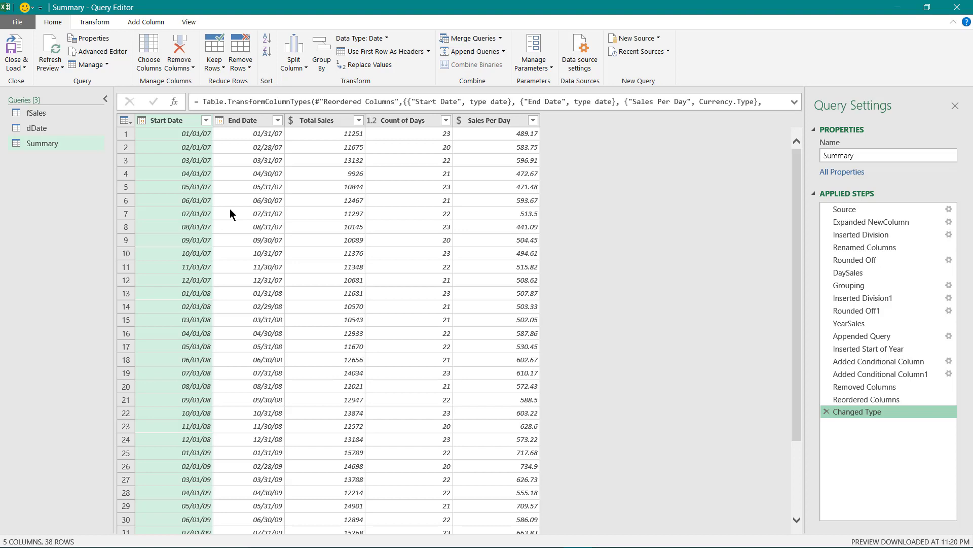
Load Summary's 38 rows to Sheet1 and compare with the 1404 (an) report's L9 SUMIFS formula
click(16, 47)
click(155, 525)
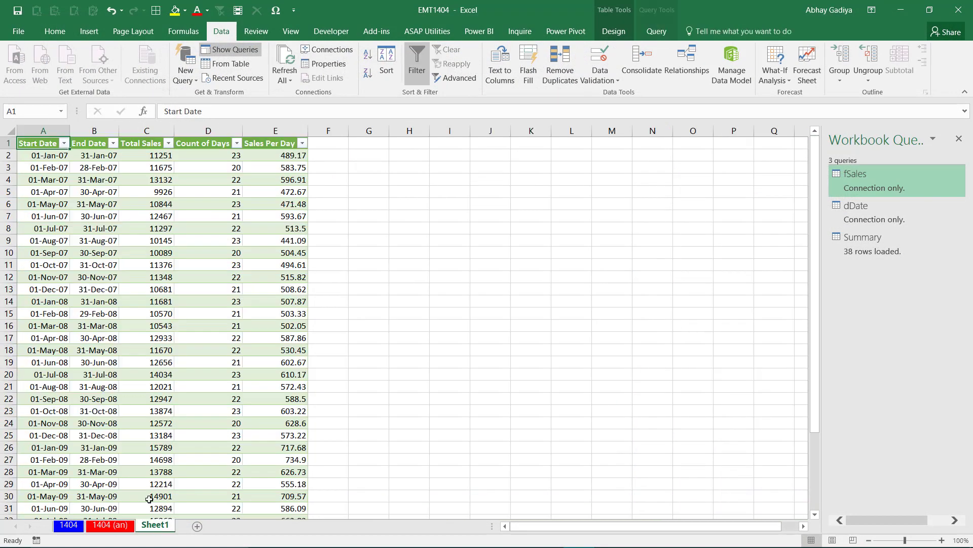
click(120, 526)
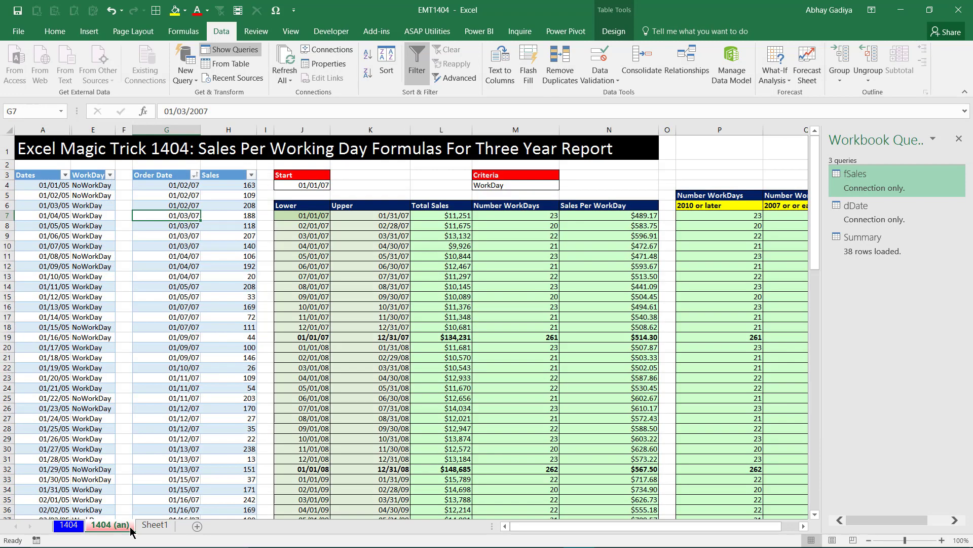
click(433, 237)
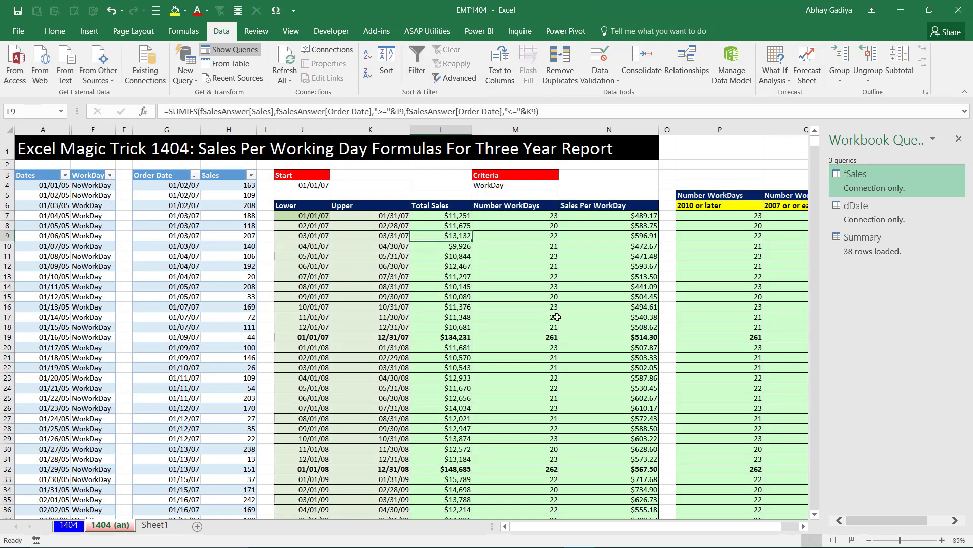